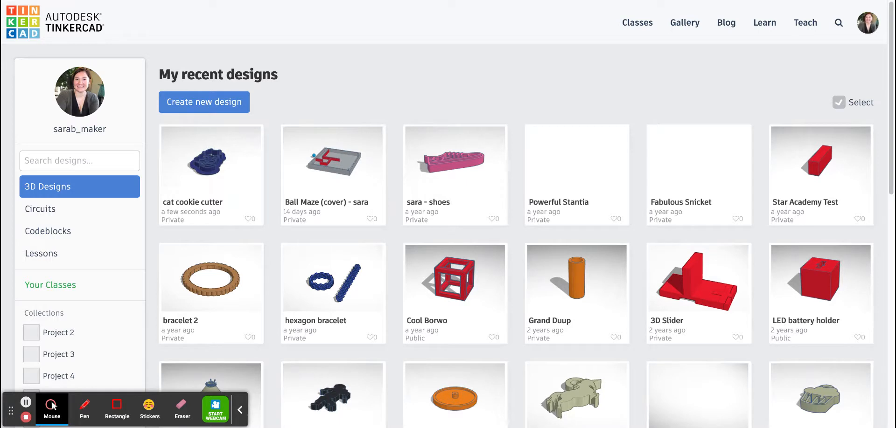
# Create a new 3D design and name it "emoji cookie cutter"
pyautogui.click(232, 104)
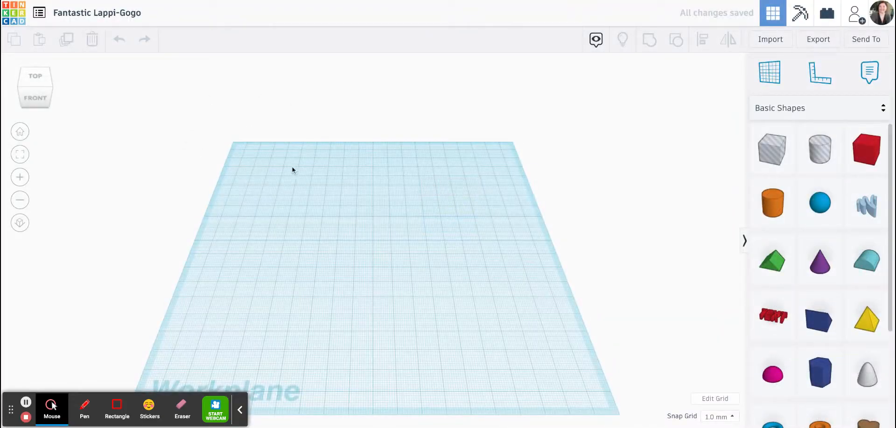
pyautogui.click(100, 14)
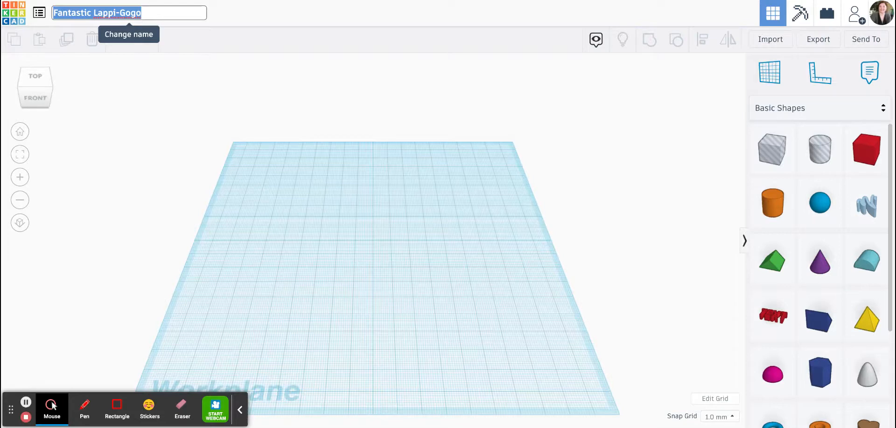
pyautogui.write('emoji cookie')
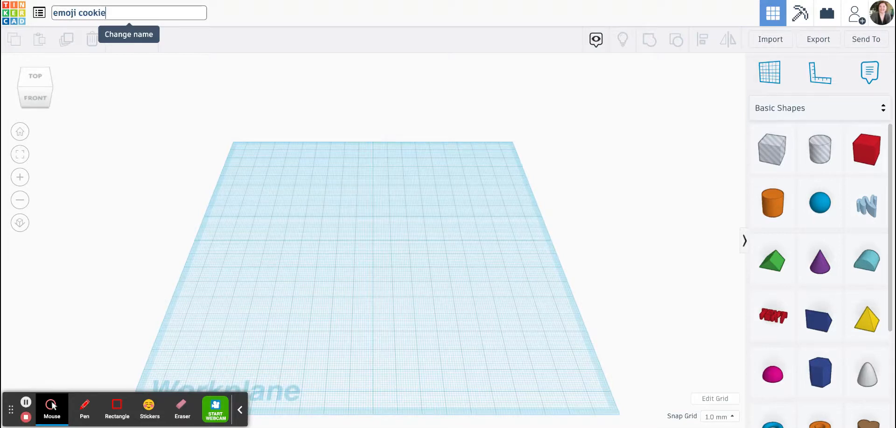
pyautogui.write(' cutter')
pyautogui.press('Return')
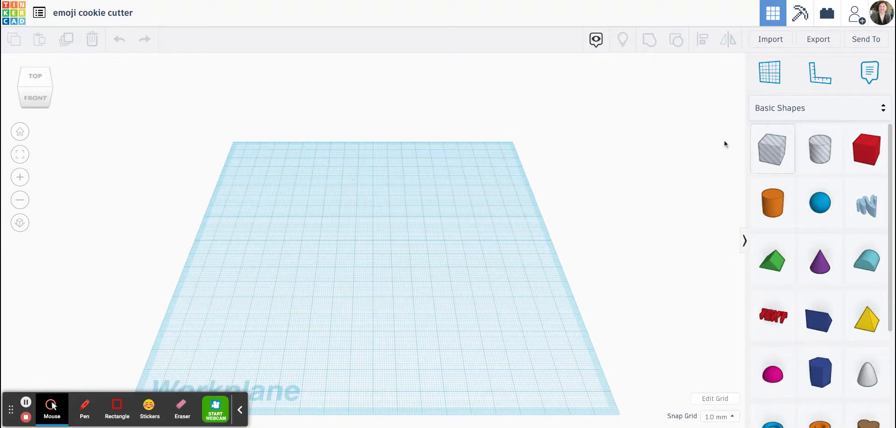
# Import emoji_base.svg and emoji_wall.svg, both at 100% scale and centered on the artboard
pyautogui.click(778, 41)
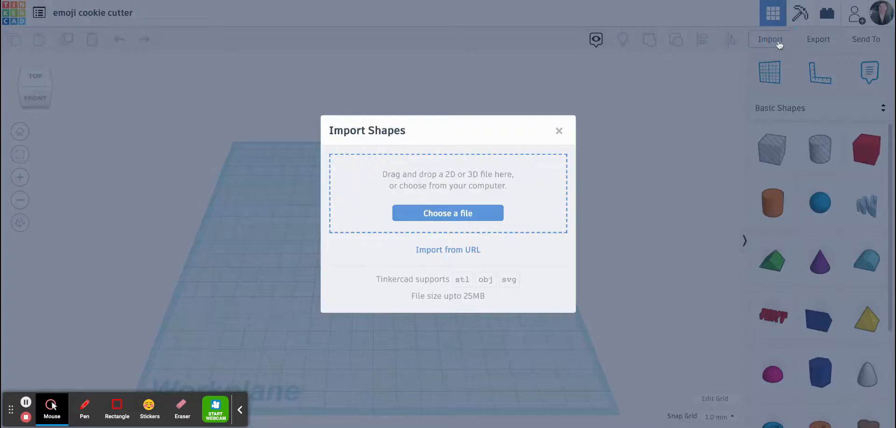
pyautogui.click(428, 214)
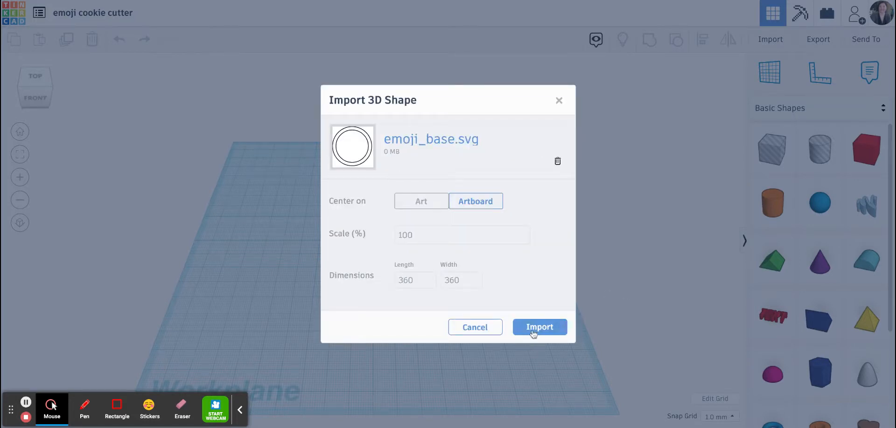
pyautogui.click(535, 326)
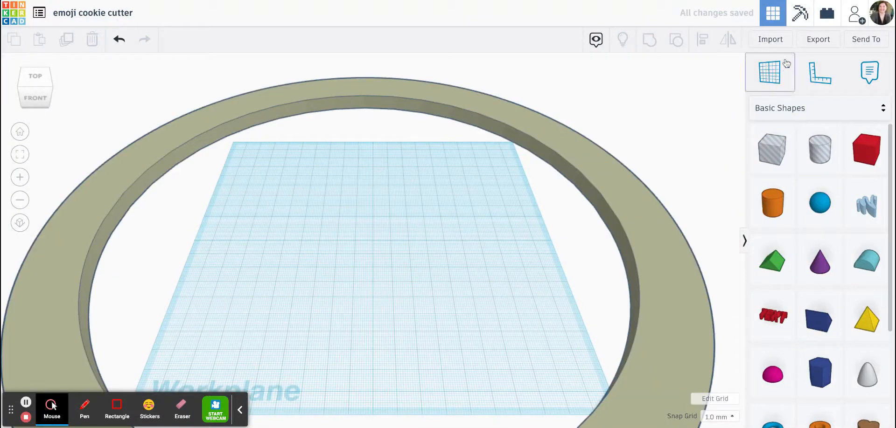
pyautogui.click(778, 42)
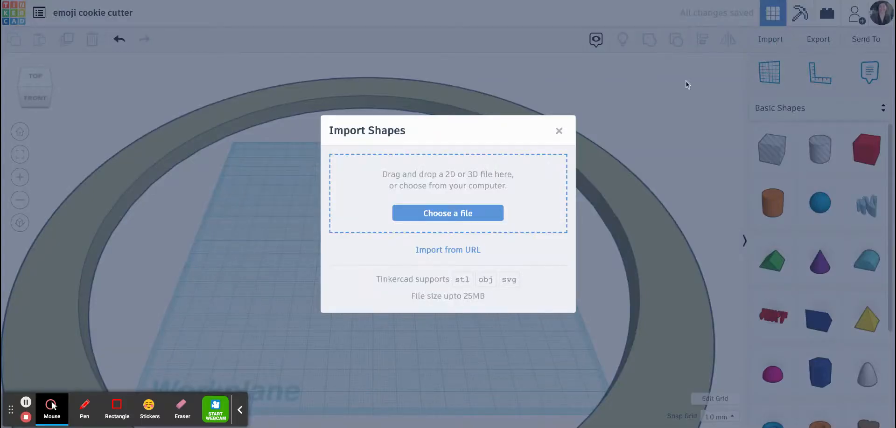
pyautogui.click(477, 216)
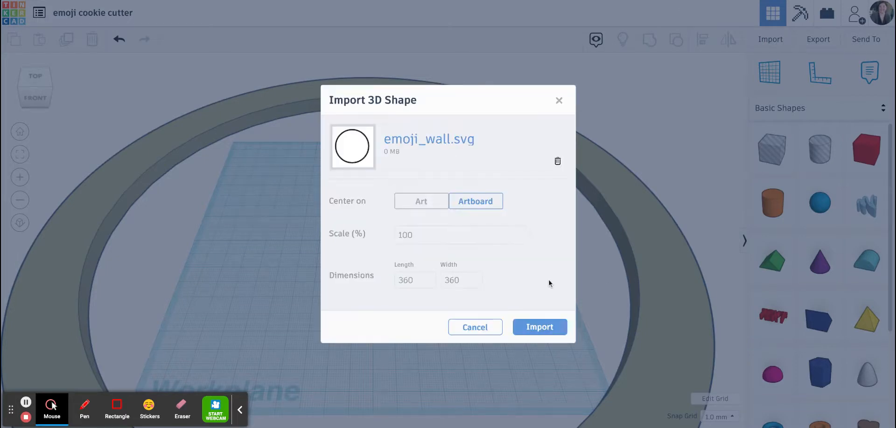
pyautogui.click(540, 331)
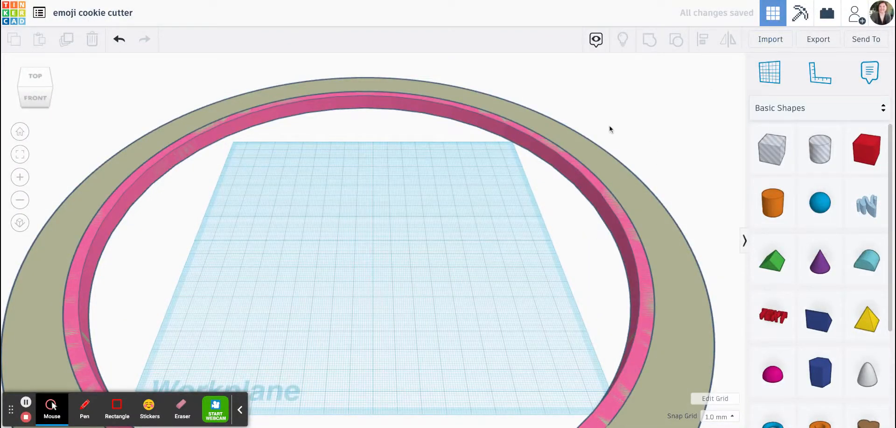
# Set the height of the pink wall ring to 25
pyautogui.click(592, 196)
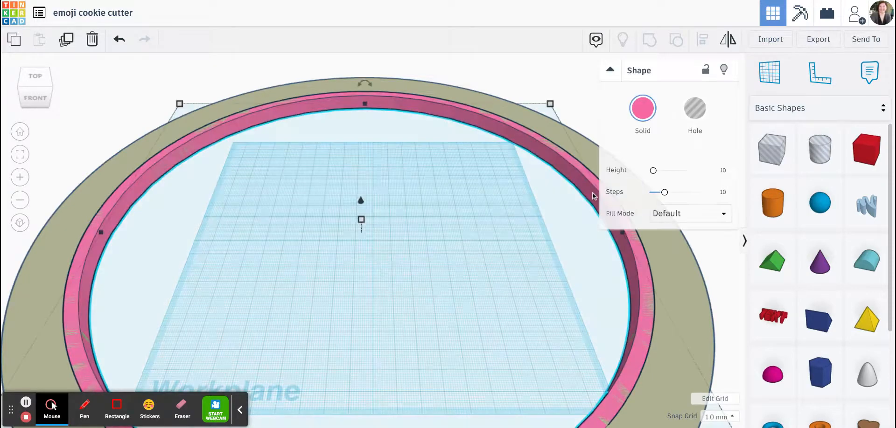
pyautogui.click(723, 172)
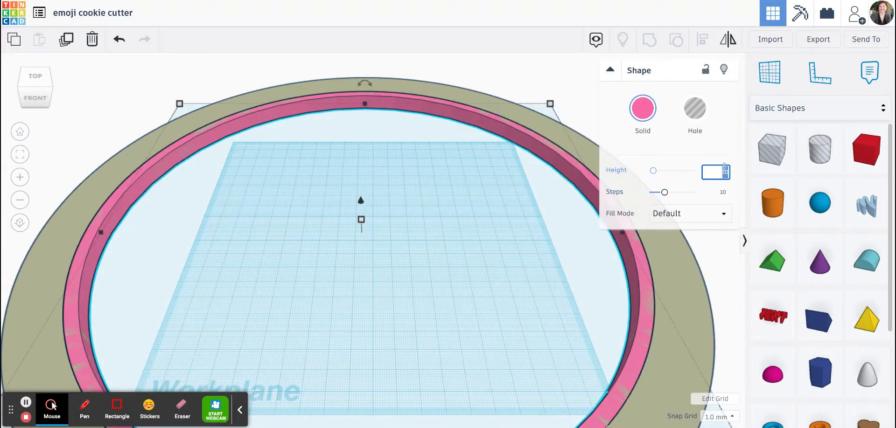
pyautogui.write('25')
pyautogui.press('Return')
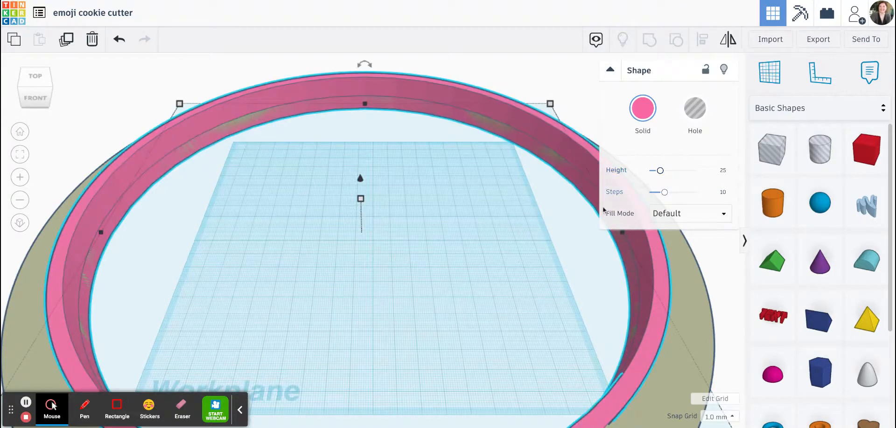
# Set the height of the outer base ring to 3
pyautogui.click(697, 315)
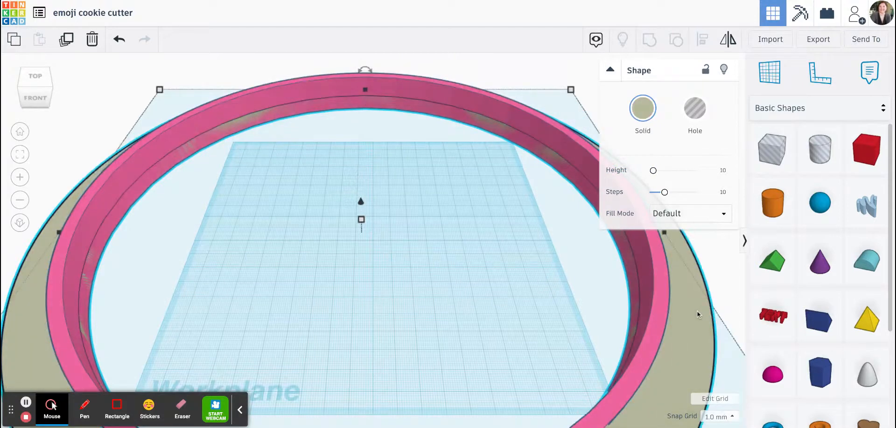
pyautogui.click(723, 171)
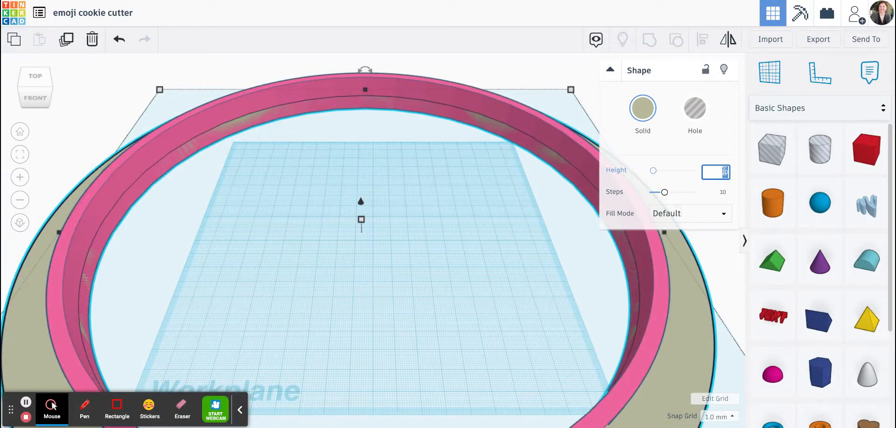
pyautogui.write('3')
pyautogui.press('Return')
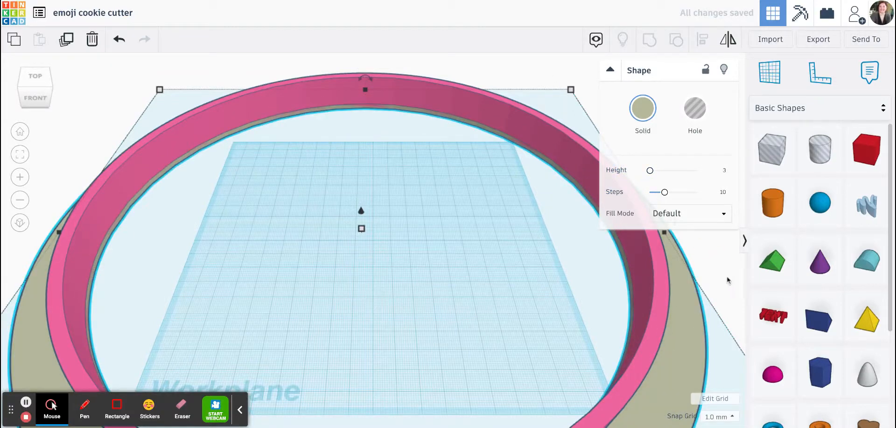
# Import the SVG file with the emoji's eyes and mouth into the design and clear the selection
pyautogui.click(771, 42)
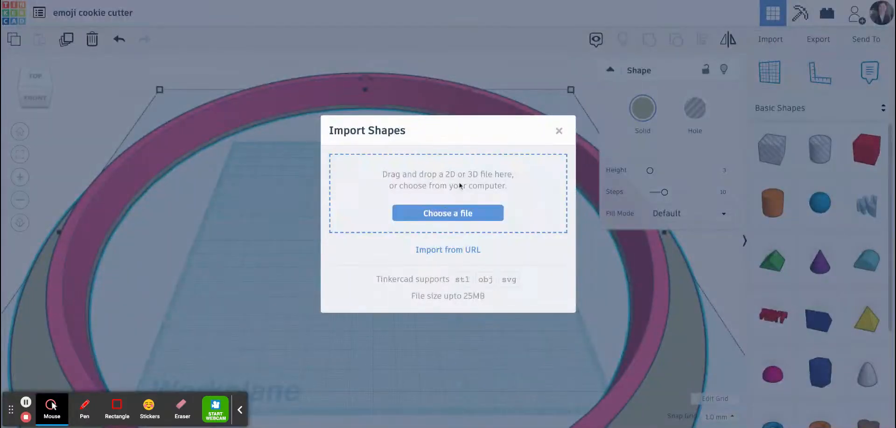
pyautogui.click(444, 217)
pyautogui.click(545, 325)
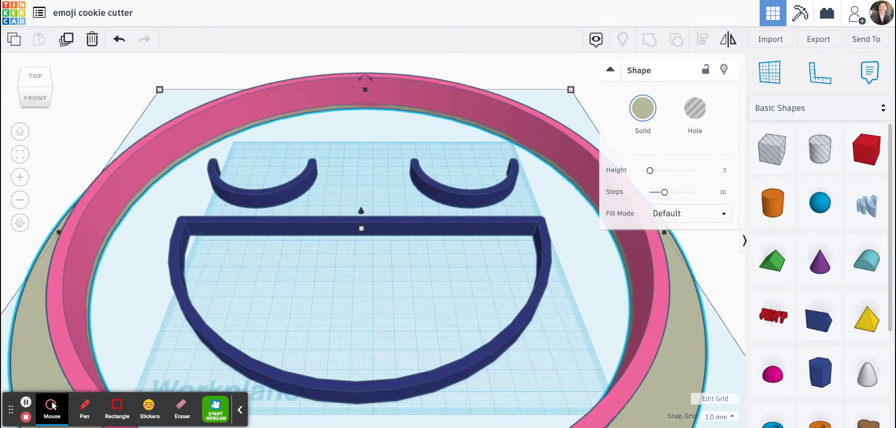
pyautogui.click(117, 99)
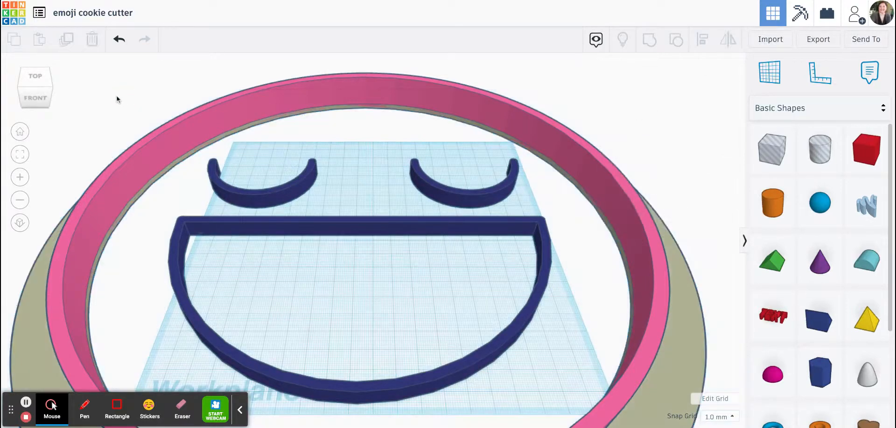
# Select the base, wall and face shapes together and scale their footprint to 70 by 70 mm
pyautogui.moveTo(117, 99); pyautogui.dragTo(424, 378)
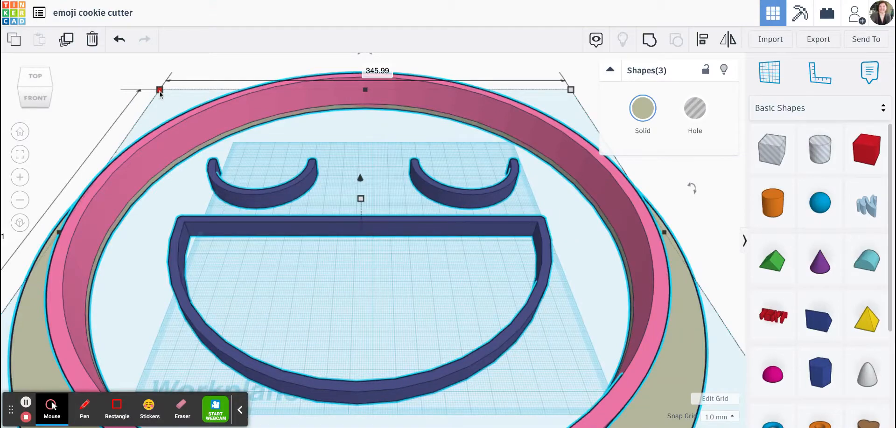
pyautogui.scroll(-10, 274, 272)
pyautogui.scroll(10, 274, 273)
pyautogui.scroll(-4, 274, 273)
pyautogui.scroll(-3, 274, 273)
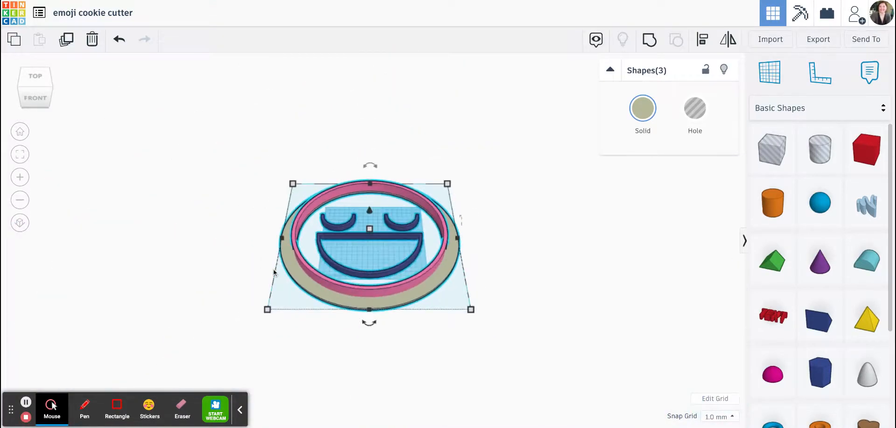
pyautogui.scroll(3, 274, 272)
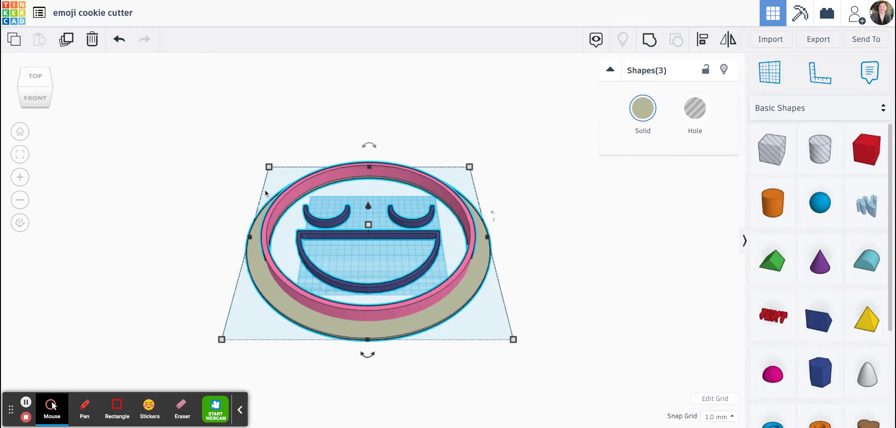
pyautogui.moveTo(270, 169)
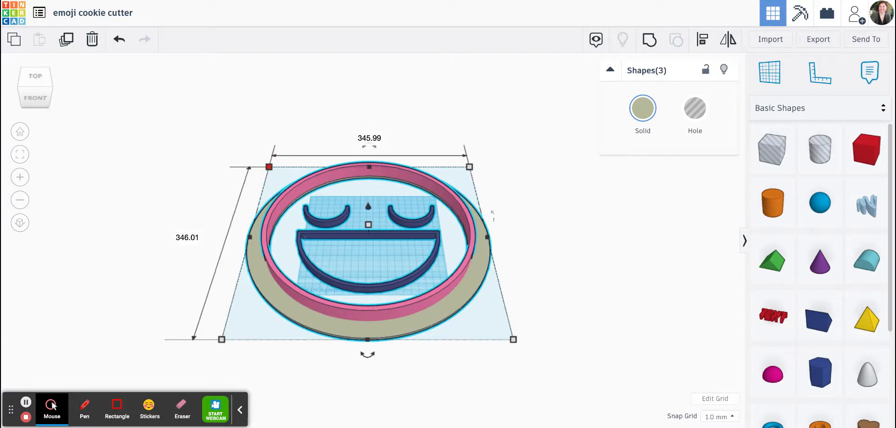
pyautogui.click(271, 168)
pyautogui.moveTo(363, 150)
pyautogui.click(186, 238)
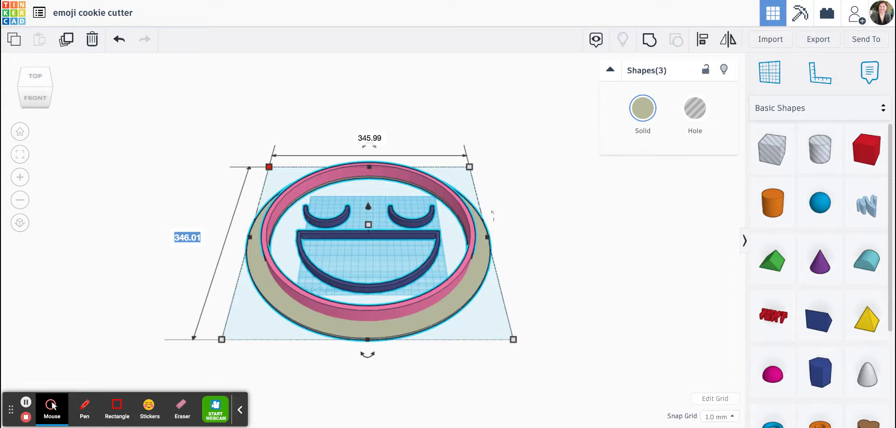
pyautogui.write('70')
pyautogui.press('Return')
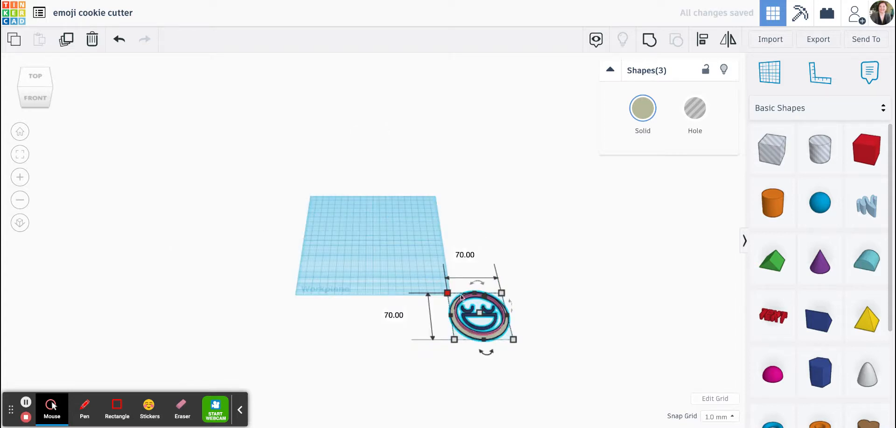
# Move the three selected cookie cutter shapes onto the middle of the workplane and deselect them
pyautogui.moveTo(501, 337); pyautogui.dragTo(395, 258)
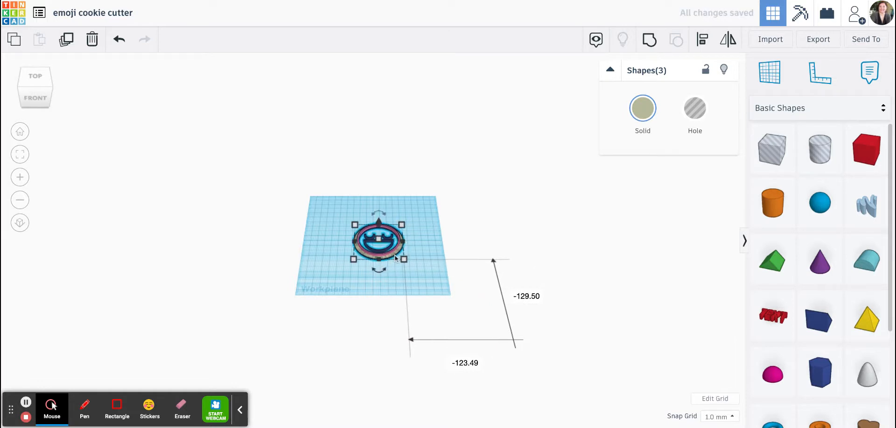
pyautogui.click(23, 154)
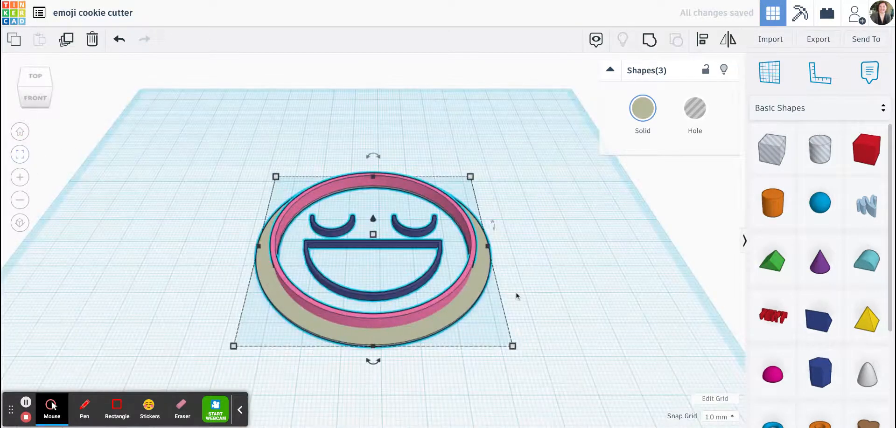
pyautogui.moveTo(590, 210); pyautogui.dragTo(574, 300, button='right')
pyautogui.click(572, 302)
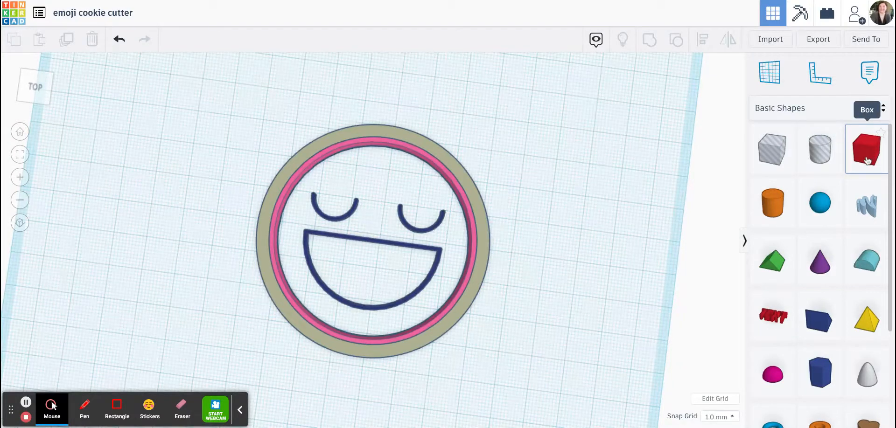
# Add a solid box and stretch it into a bar about 10 mm wide, lying across the eyes and beyond both sides of the ring
pyautogui.moveTo(865, 161); pyautogui.dragTo(525, 211)
pyautogui.moveTo(388, 160); pyautogui.dragTo(390, 163)
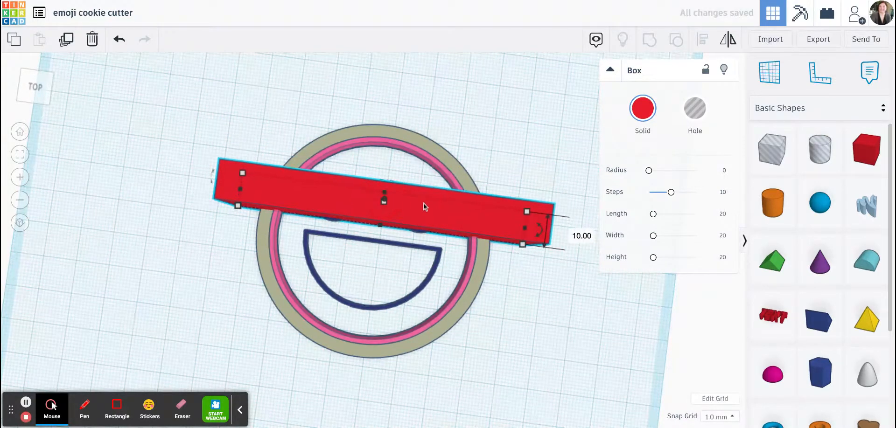
pyautogui.moveTo(426, 205); pyautogui.dragTo(425, 208)
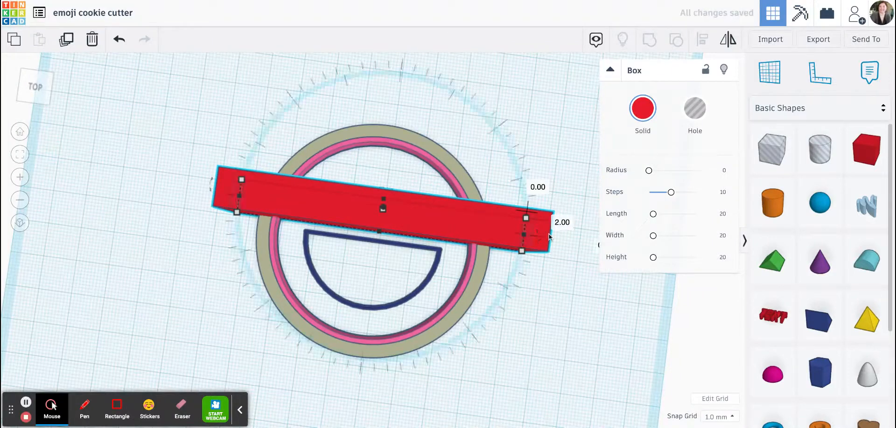
# Set the height of the red bar to 3 mm
pyautogui.click(532, 294)
pyautogui.moveTo(532, 294); pyautogui.dragTo(568, 228, button='right')
pyautogui.click(357, 192)
pyautogui.click(376, 181)
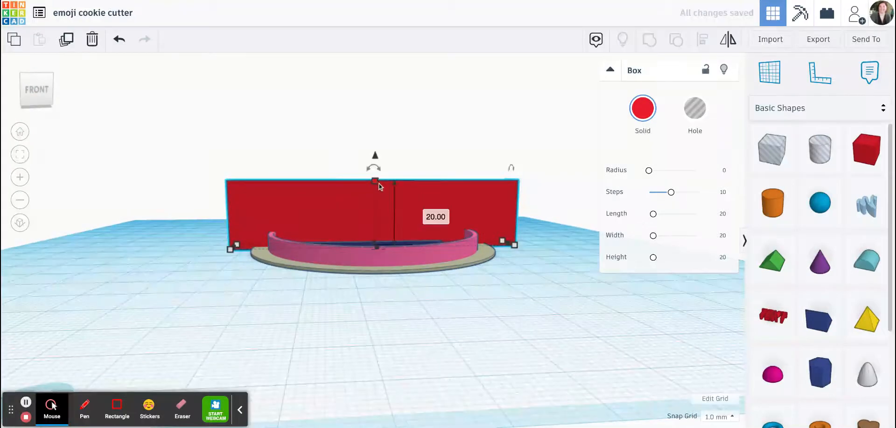
pyautogui.click(431, 215)
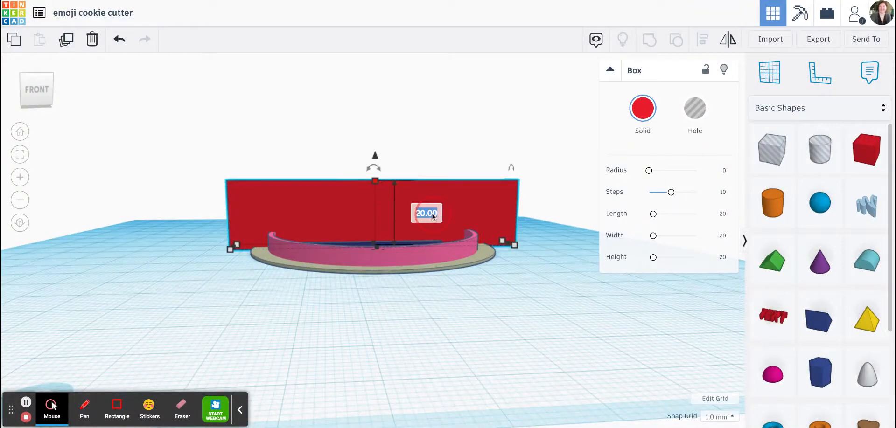
pyautogui.write('3')
pyautogui.press('Return')
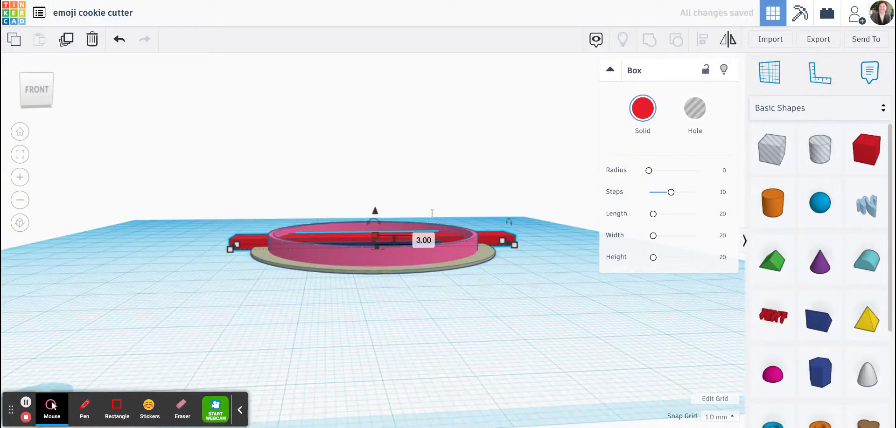
pyautogui.click(472, 266)
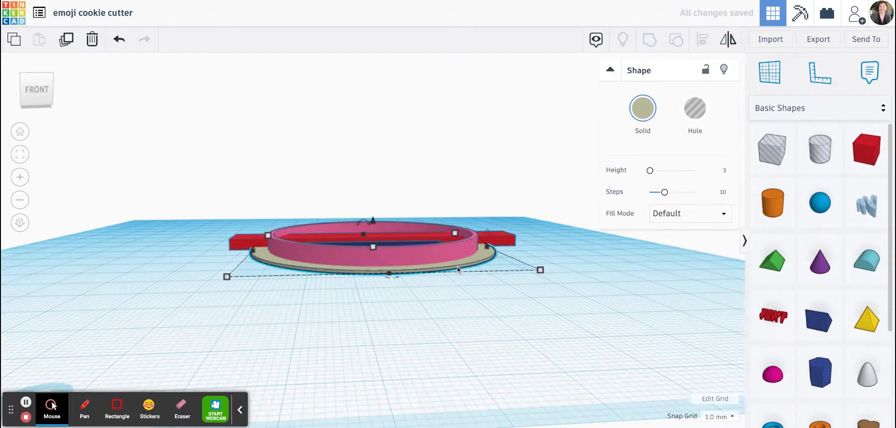
pyautogui.moveTo(374, 250)
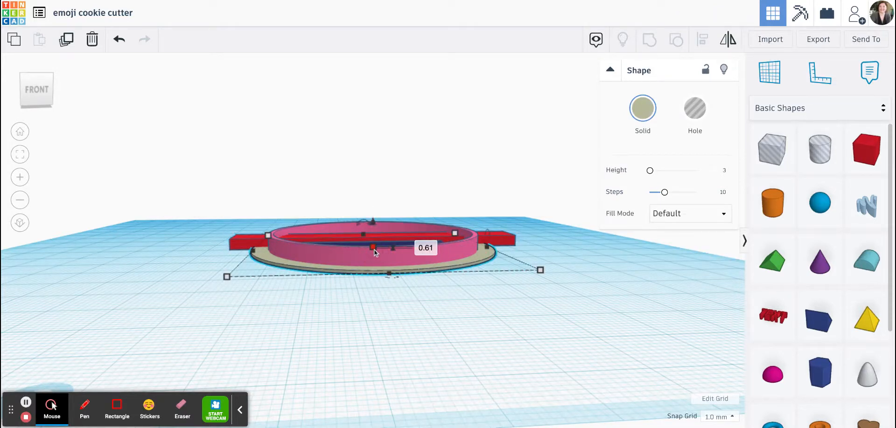
pyautogui.click(378, 281)
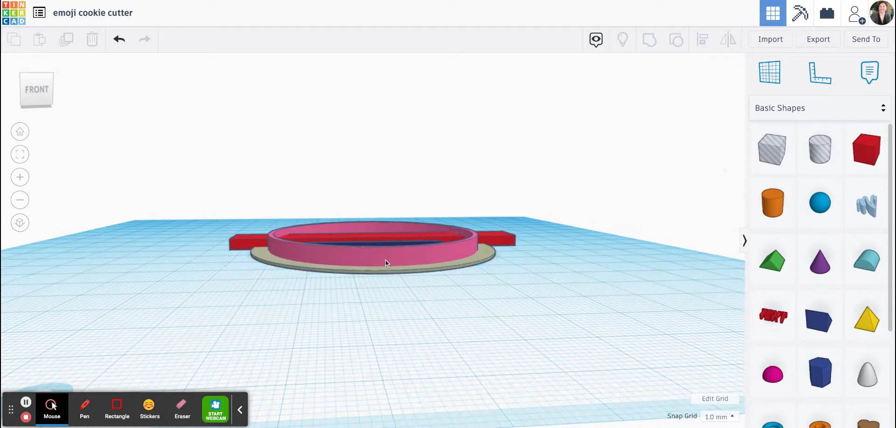
# Set the height of the pink cutter wall to 20 mm
pyautogui.click(385, 262)
pyautogui.click(374, 233)
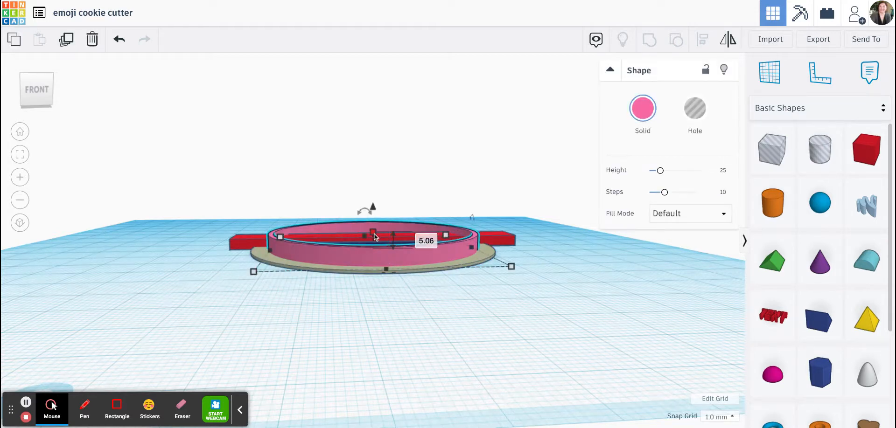
pyautogui.click(425, 244)
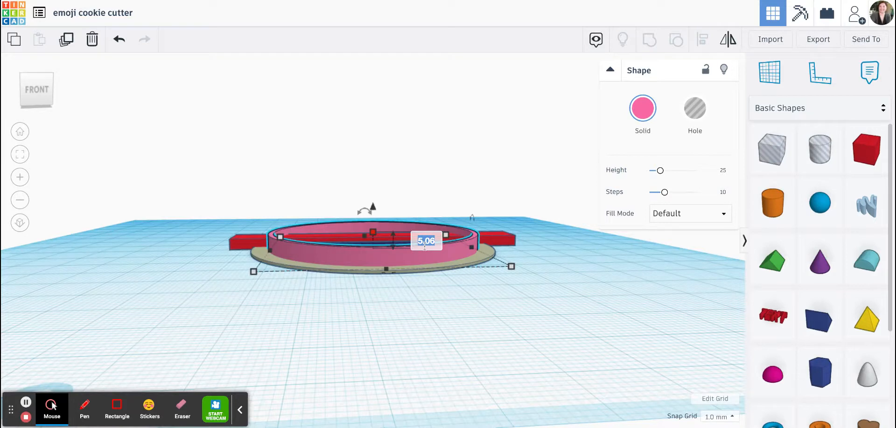
pyautogui.write('20')
pyautogui.press('Return')
# Set the height of the beige base ring to 3 mm
pyautogui.click(441, 269)
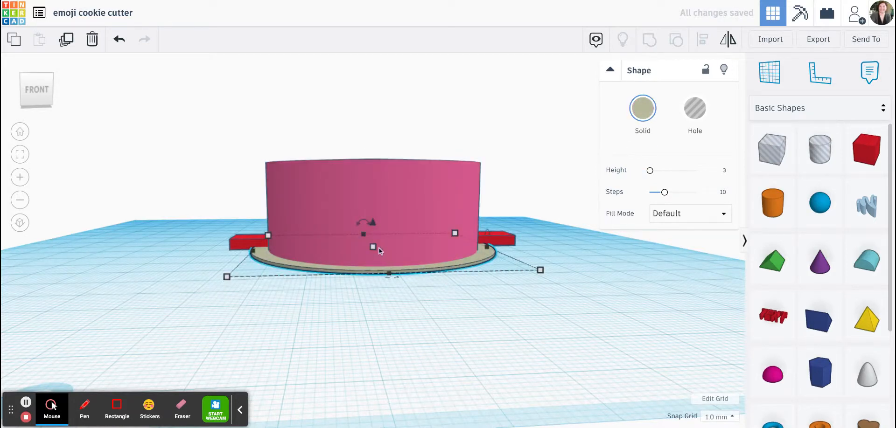
pyautogui.moveTo(374, 247); pyautogui.dragTo(422, 257)
pyautogui.click(433, 248)
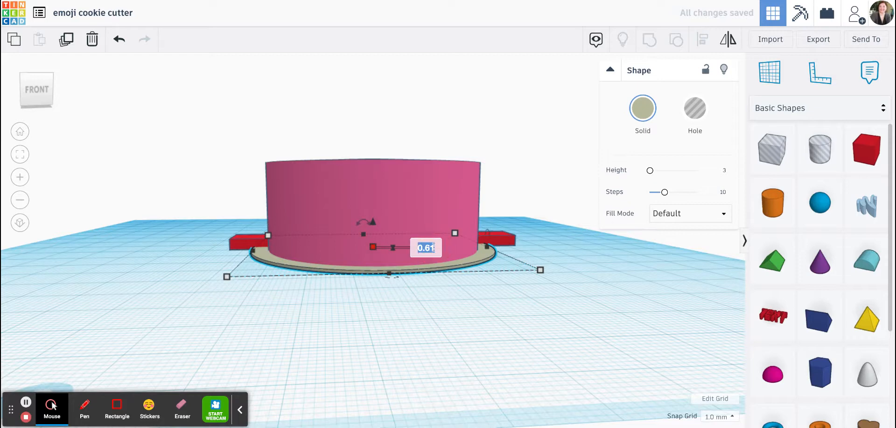
pyautogui.write('3')
pyautogui.press('Return')
# Set the height of the dark blue face shape to 10 mm and deselect it
pyautogui.moveTo(589, 250); pyautogui.dragTo(586, 345, button='right')
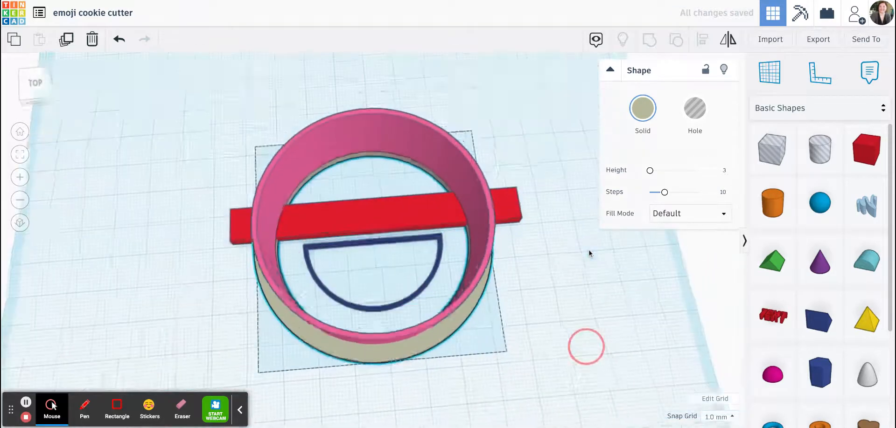
pyautogui.click(390, 307)
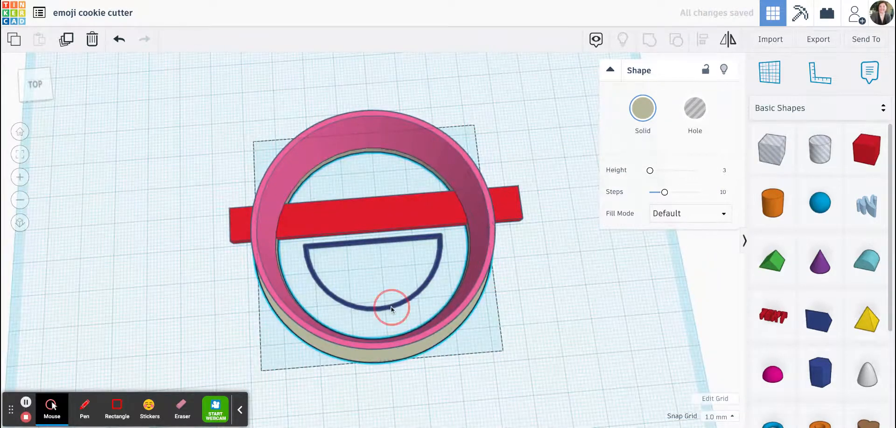
pyautogui.moveTo(372, 254)
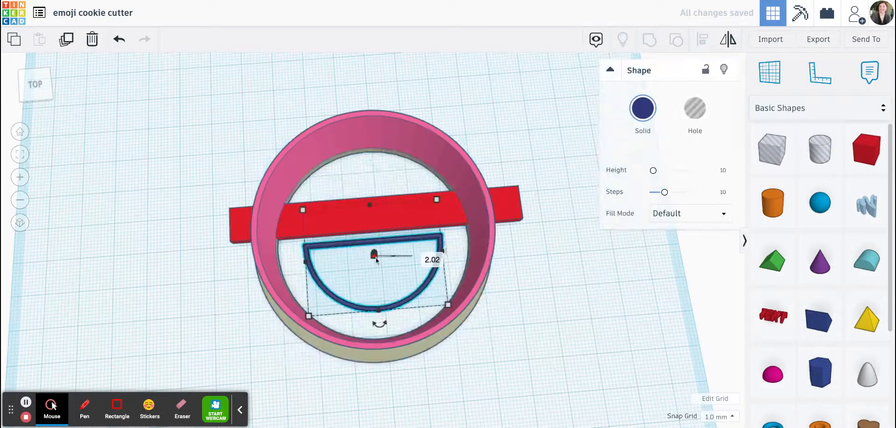
pyautogui.click(423, 257)
pyautogui.write('10')
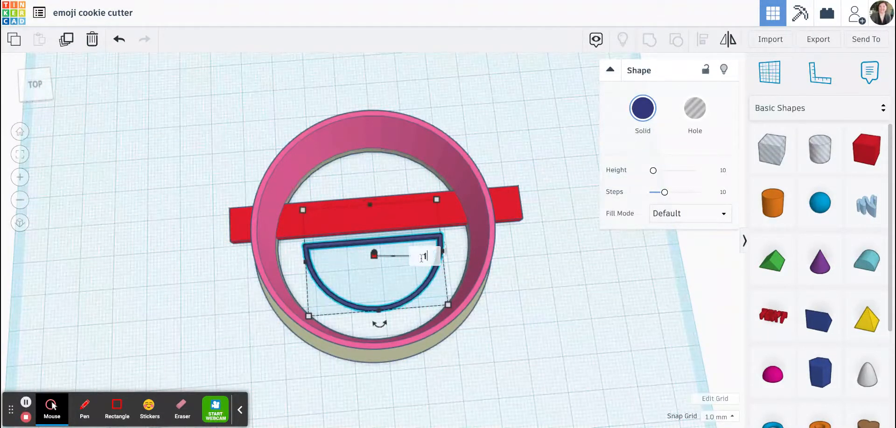
pyautogui.press('Return')
pyautogui.click(563, 295)
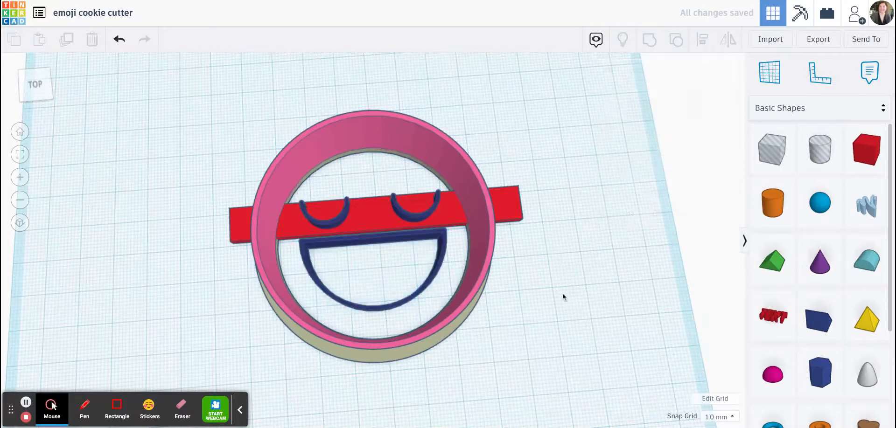
# Shift the red bar about 1 mm away from the mouth, then widen it toward the mouth to 12 mm so it spans the eyes
pyautogui.moveTo(537, 304)
pyautogui.mouseDown(button='right')
pyautogui.moveTo(546, 236)
pyautogui.moveTo(550, 302)
pyautogui.moveTo(603, 265)
pyautogui.mouseUp(button='right')
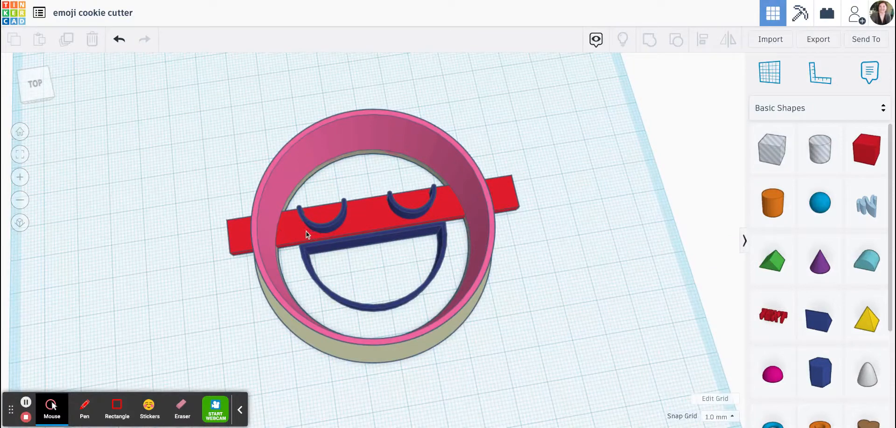
pyautogui.moveTo(495, 268); pyautogui.dragTo(539, 210, button='right')
pyautogui.click(516, 204)
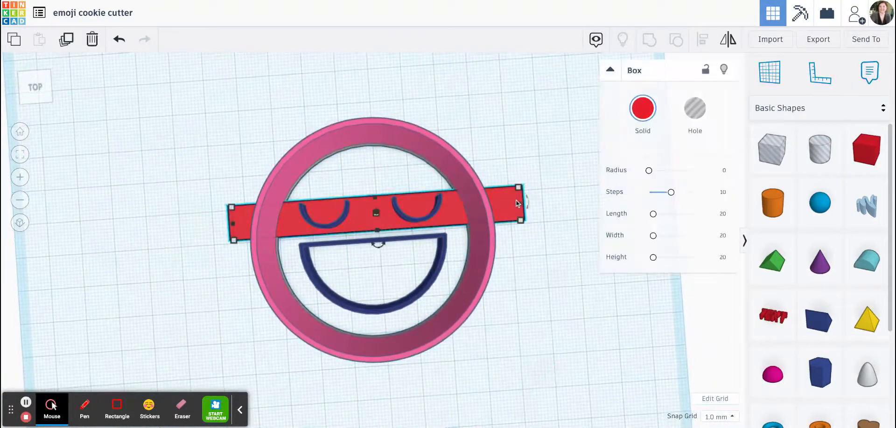
pyautogui.moveTo(516, 203); pyautogui.dragTo(507, 201)
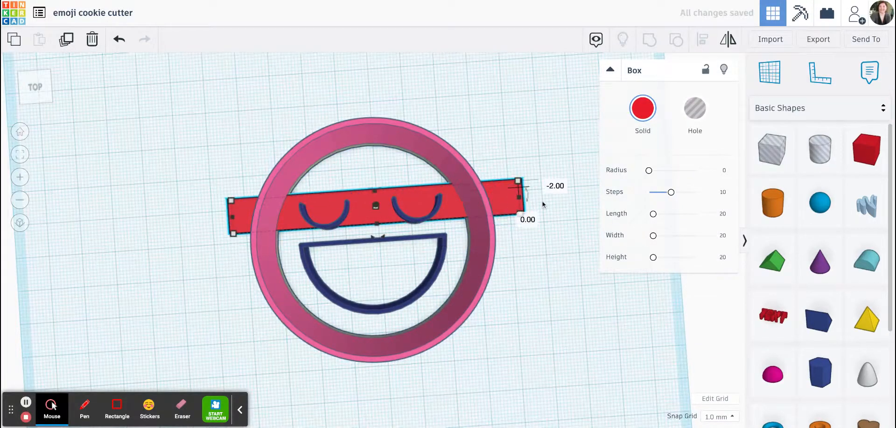
pyautogui.press('Down')
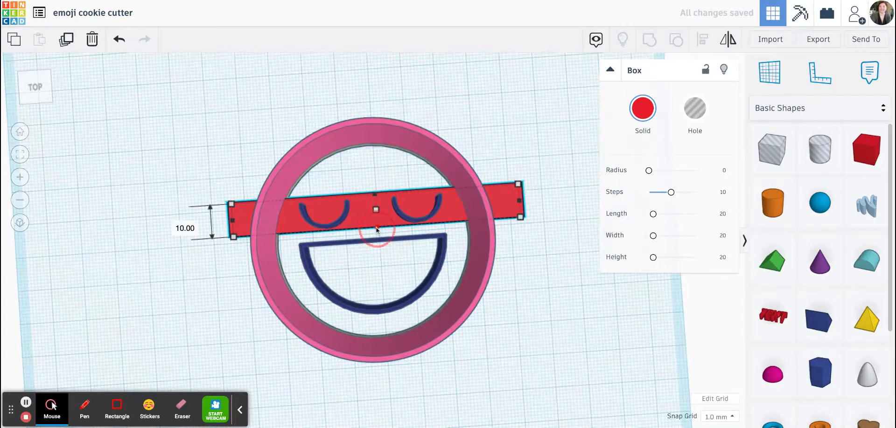
pyautogui.moveTo(376, 228); pyautogui.dragTo(377, 229)
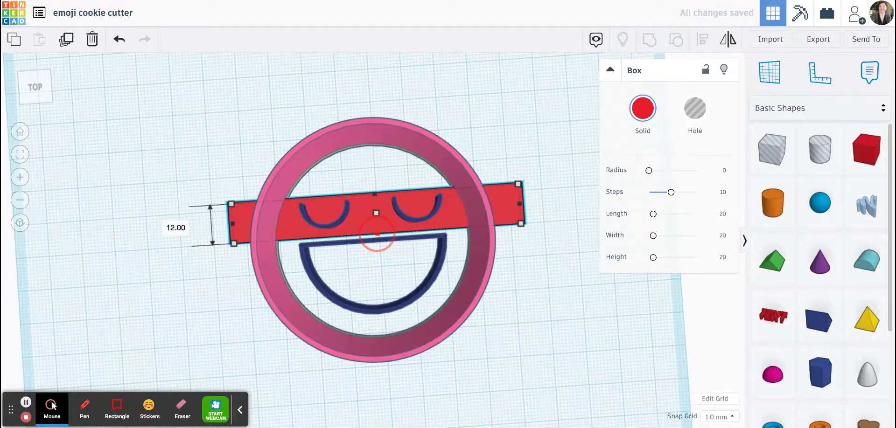
pyautogui.click(553, 280)
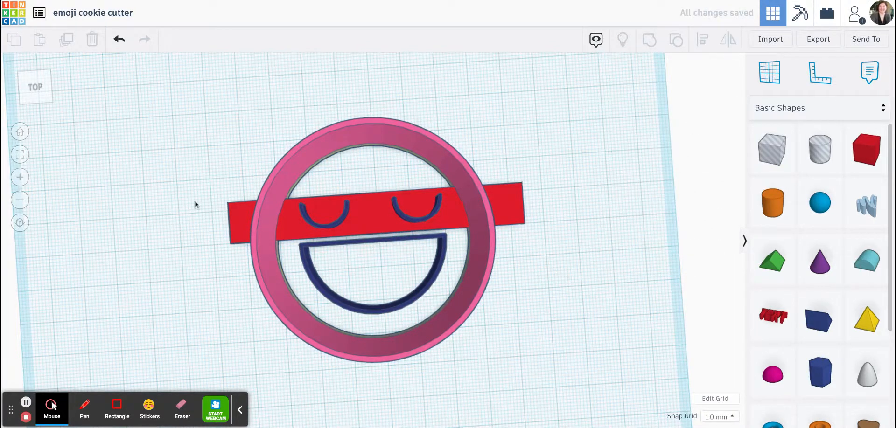
# Duplicate the red bar and move the copy about 18 mm down and 1 mm sideways so it crosses the mouth
pyautogui.click(244, 220)
pyautogui.hotkey('ctrl', 'c')
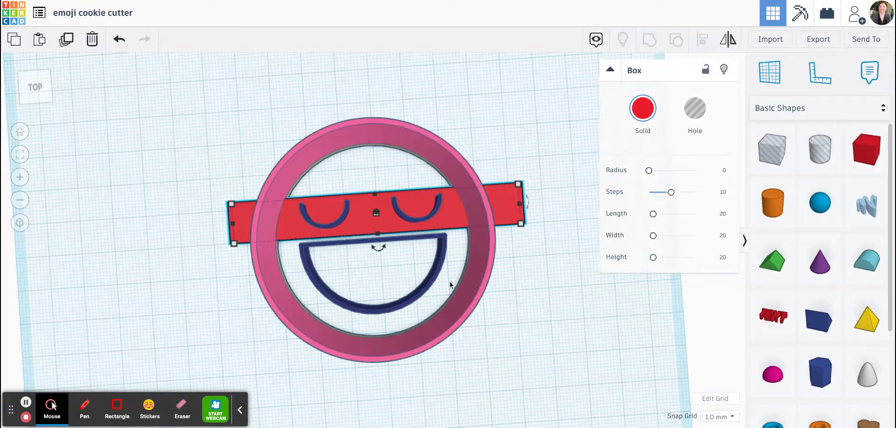
pyautogui.hotkey('ctrl', 'd')
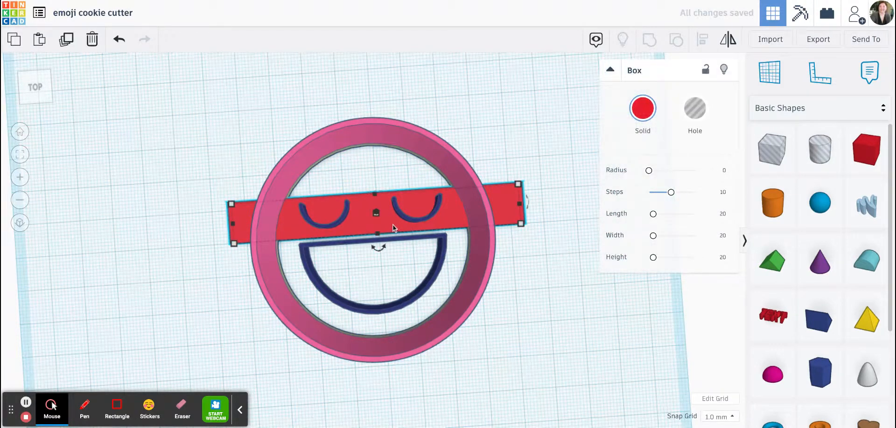
pyautogui.moveTo(392, 228); pyautogui.dragTo(401, 284)
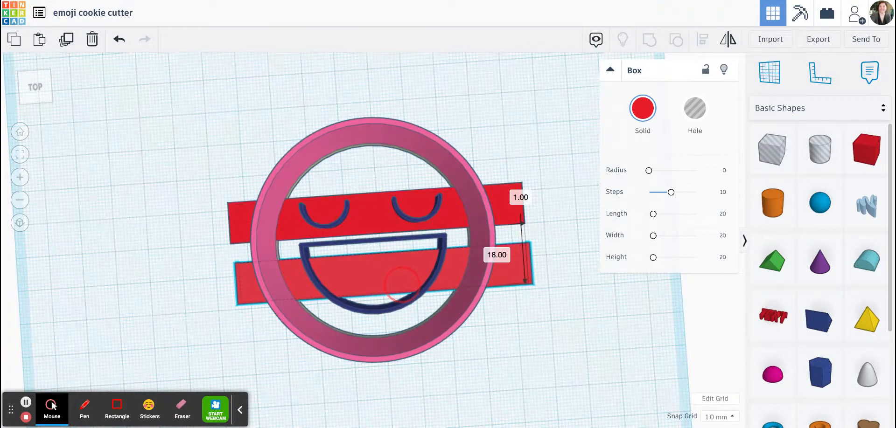
pyautogui.moveTo(401, 284); pyautogui.dragTo(401, 284)
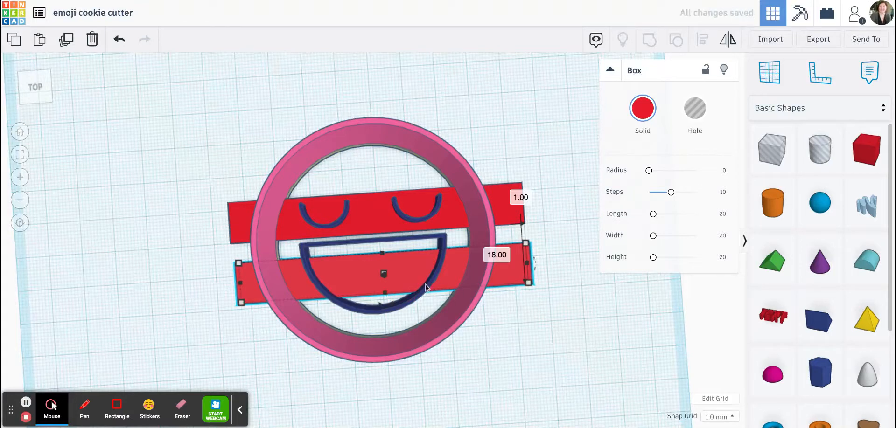